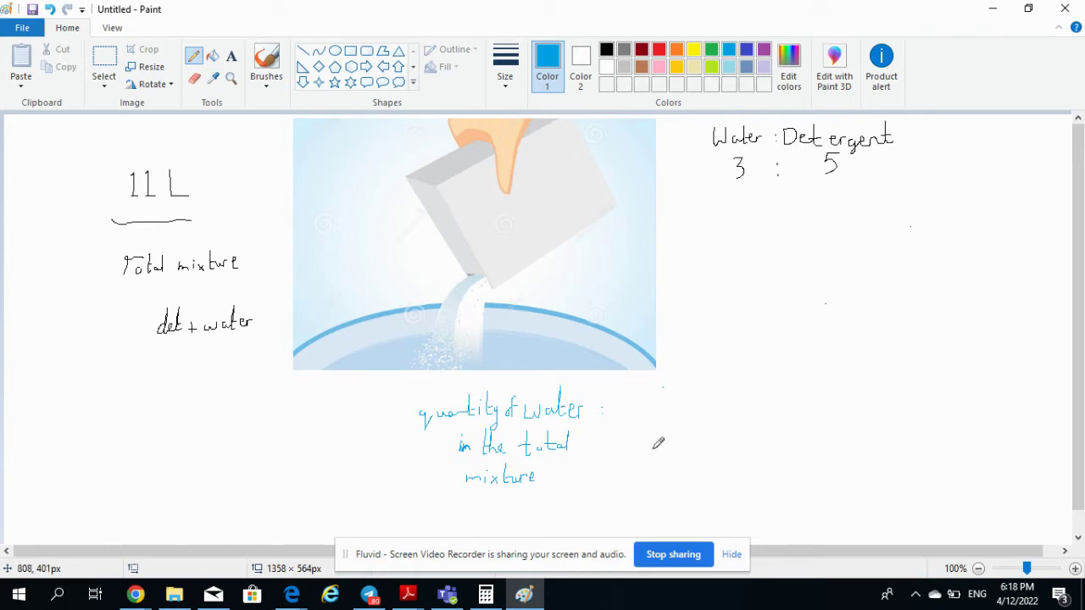
- Hide the recorder's sharing notice and write '8 parts = 11L' in blue beneath the ratio
{"action": "left_click", "coordinate": [730, 555]}
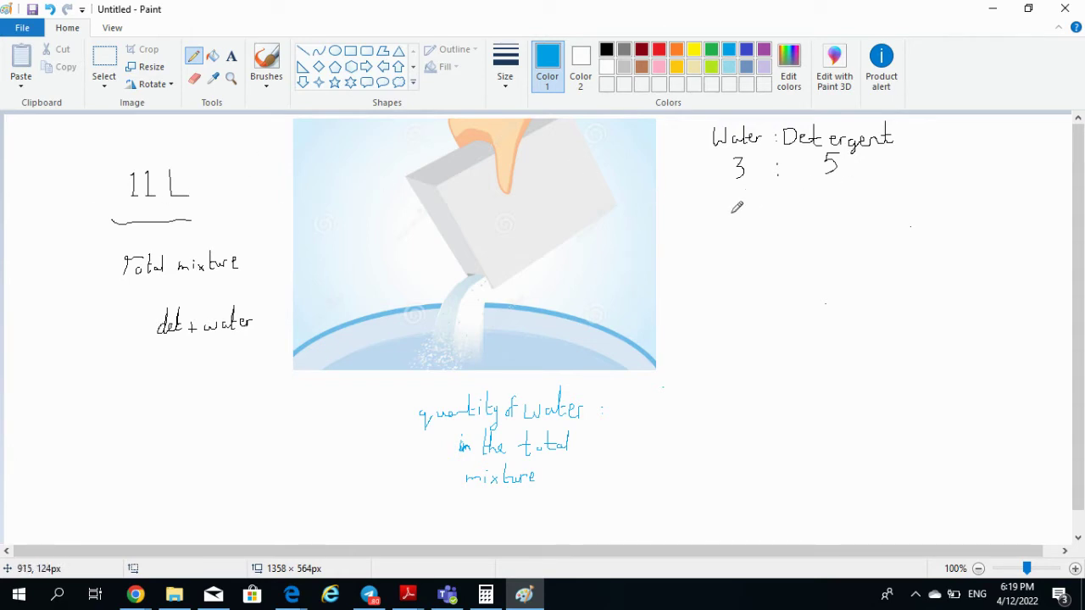
{"action": "mouse_move", "coordinate": [732, 211]}
{"action": "left_mouse_down"}
{"action": "mouse_move", "coordinate": [735, 227]}
{"action": "mouse_move", "coordinate": [757, 229]}
{"action": "mouse_move", "coordinate": [757, 217]}
{"action": "mouse_move", "coordinate": [780, 222]}
{"action": "mouse_move", "coordinate": [796, 203]}
{"action": "mouse_move", "coordinate": [802, 226]}
{"action": "left_mouse_up"}
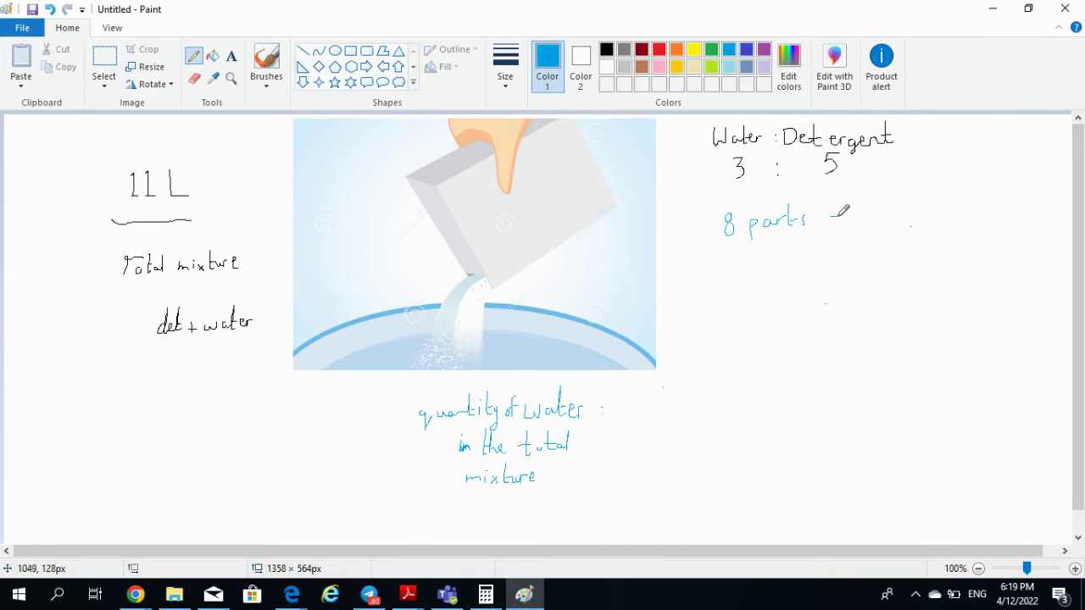
{"action": "left_click_drag", "start_coordinate": [833, 218], "coordinate": [841, 218]}
{"action": "mouse_move", "coordinate": [833, 223]}
{"action": "left_mouse_down"}
{"action": "mouse_move", "coordinate": [872, 209]}
{"action": "mouse_move", "coordinate": [868, 225]}
{"action": "mouse_move", "coordinate": [900, 225]}
{"action": "left_mouse_up"}
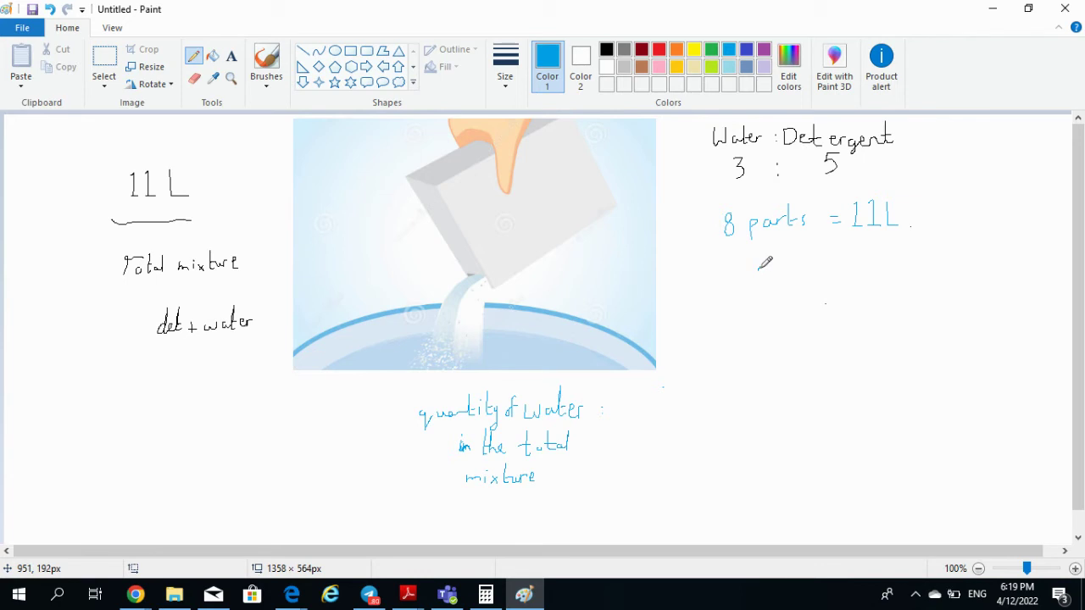
- Write '1 part = 11L/8 =' on the line below
{"action": "mouse_move", "coordinate": [759, 269]}
{"action": "left_mouse_down"}
{"action": "mouse_move", "coordinate": [760, 290]}
{"action": "mouse_move", "coordinate": [808, 262]}
{"action": "mouse_move", "coordinate": [814, 276]}
{"action": "mouse_move", "coordinate": [857, 287]}
{"action": "mouse_move", "coordinate": [872, 276]}
{"action": "mouse_move", "coordinate": [861, 291]}
{"action": "mouse_move", "coordinate": [868, 308]}
{"action": "left_mouse_up"}
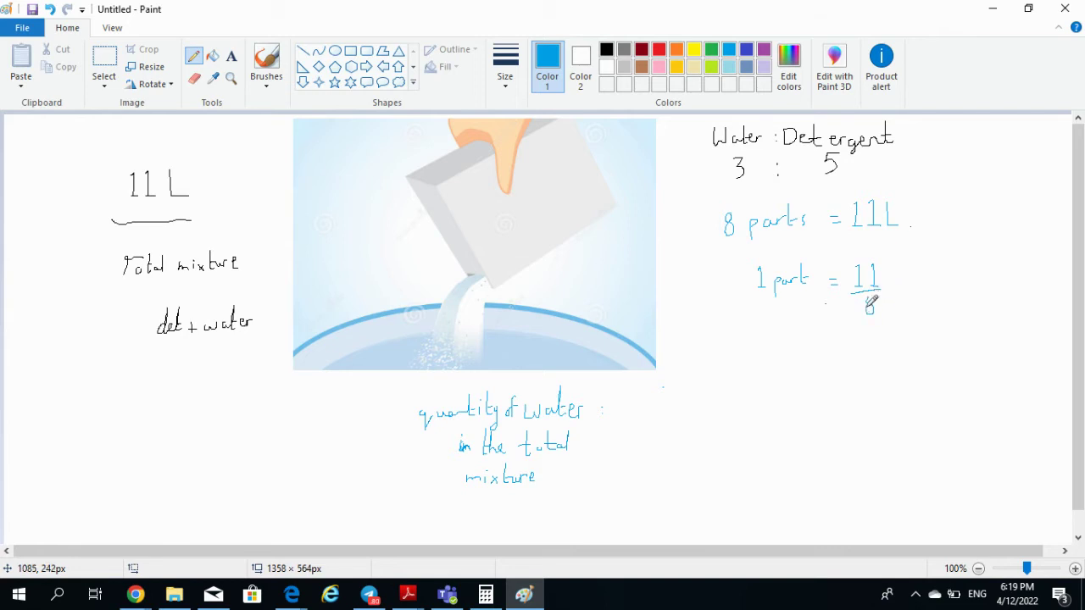
{"action": "mouse_move", "coordinate": [889, 268]}
{"action": "left_mouse_down"}
{"action": "mouse_move", "coordinate": [887, 289]}
{"action": "mouse_move", "coordinate": [932, 289]}
{"action": "left_mouse_up"}
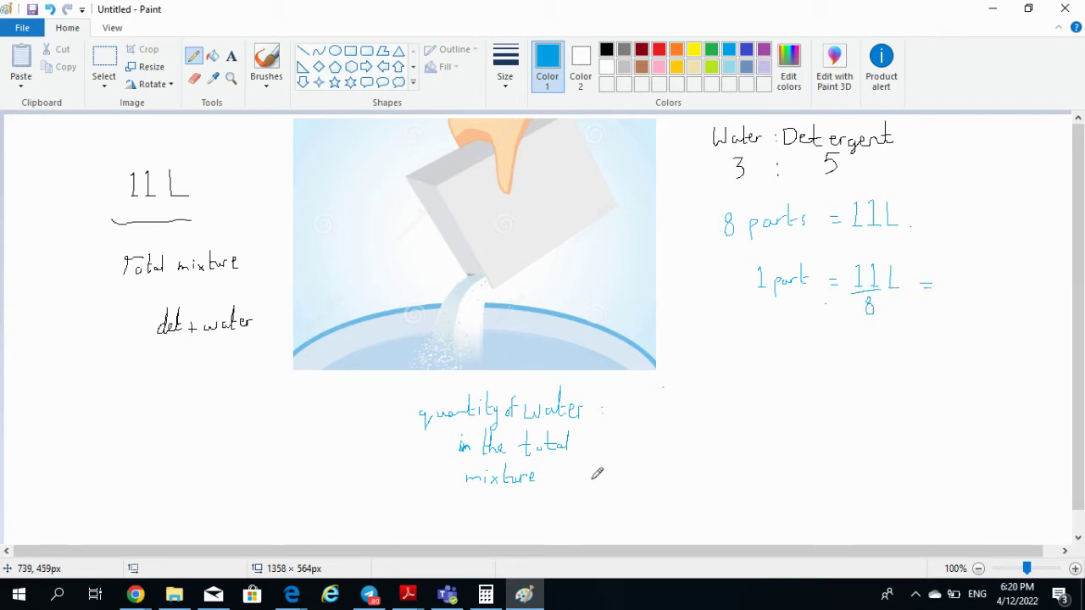
- Compute 11 ÷ 8 = 1.375 in Calculator, clear its history and minimise it
{"action": "left_click", "coordinate": [495, 598]}
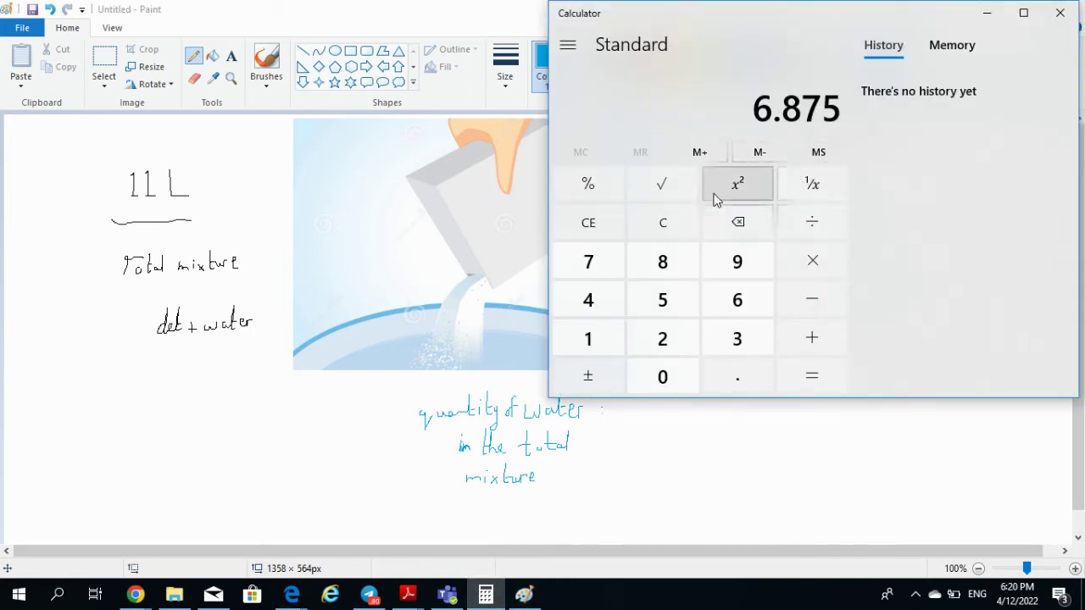
{"action": "left_click", "coordinate": [597, 234]}
{"action": "double_click", "coordinate": [593, 332]}
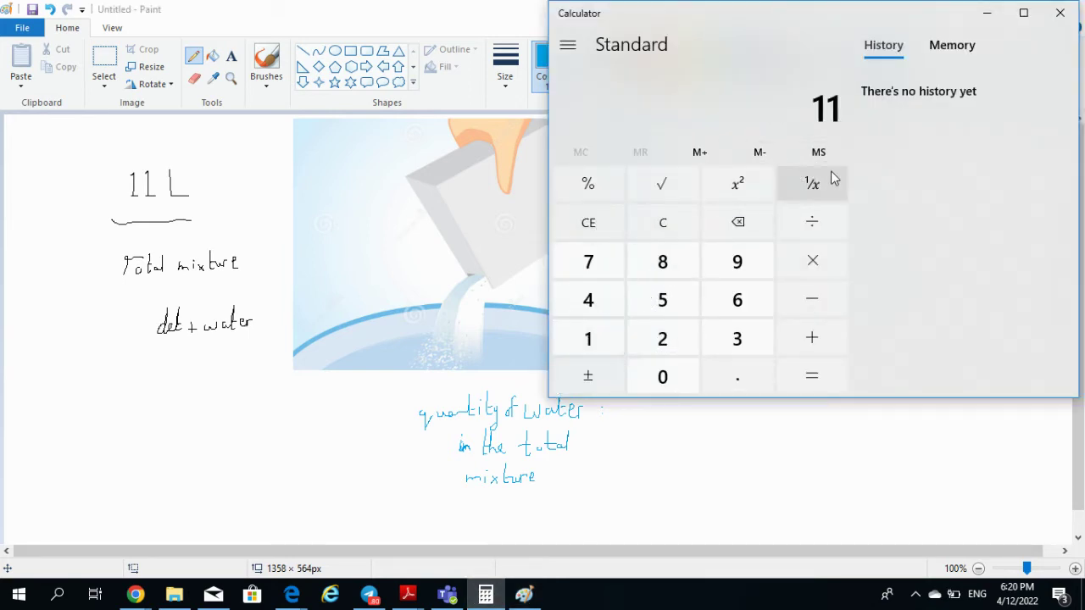
{"action": "left_click", "coordinate": [814, 218]}
{"action": "left_click", "coordinate": [676, 273]}
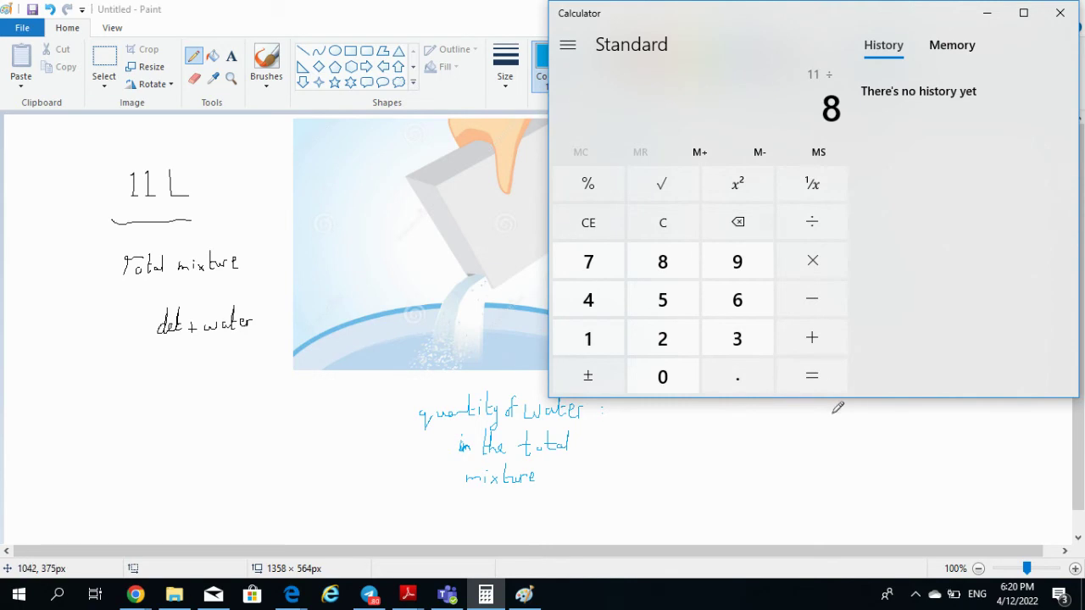
{"action": "left_click", "coordinate": [814, 379]}
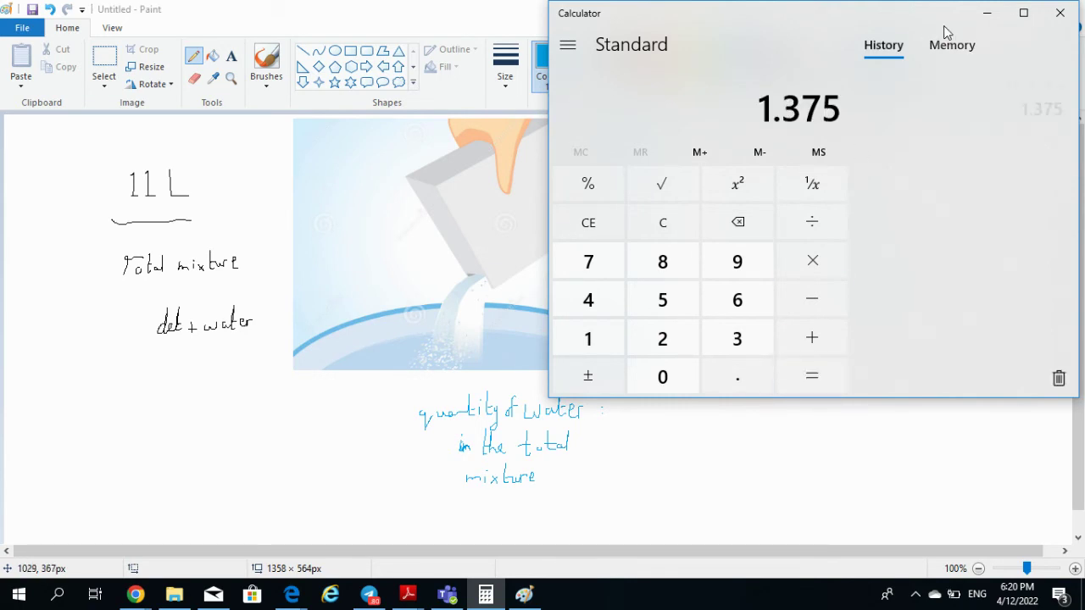
{"action": "left_click", "coordinate": [1058, 378]}
{"action": "left_click", "coordinate": [987, 14]}
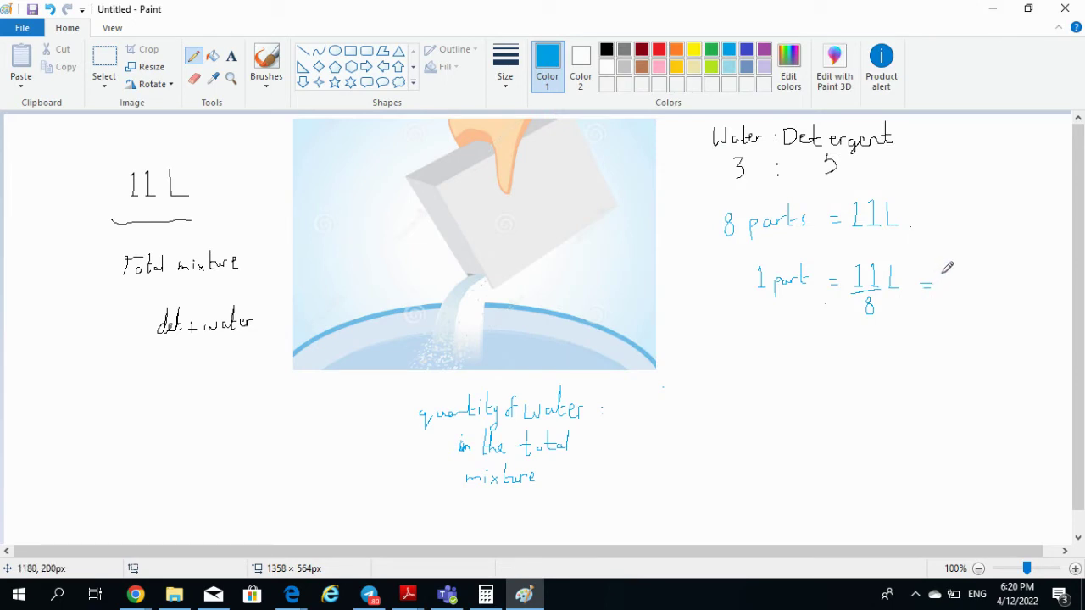
- Finish the 1 part line with '1.375L'
{"action": "left_click_drag", "start_coordinate": [948, 269], "coordinate": [946, 283]}
{"action": "left_click", "coordinate": [962, 282]}
{"action": "mouse_move", "coordinate": [973, 259]}
{"action": "left_mouse_down"}
{"action": "mouse_move", "coordinate": [1005, 258]}
{"action": "mouse_move", "coordinate": [998, 277]}
{"action": "mouse_move", "coordinate": [1045, 274]}
{"action": "left_mouse_up"}
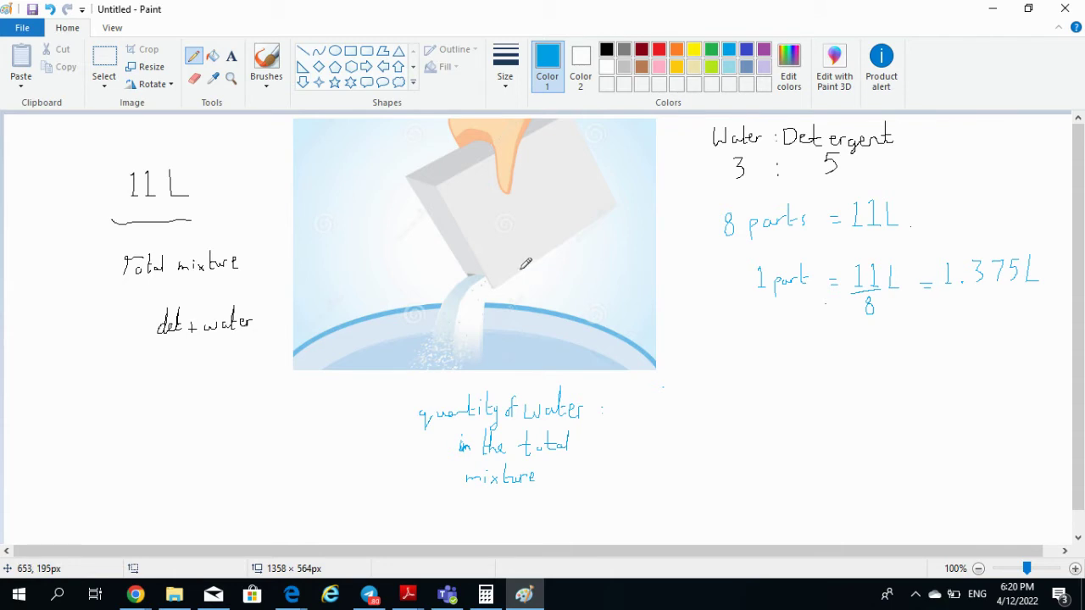
- Write '= 3 x 1.375' after the quantity of water
{"action": "left_click_drag", "start_coordinate": [619, 415], "coordinate": [632, 417]}
{"action": "mouse_move", "coordinate": [659, 383]}
{"action": "left_mouse_down"}
{"action": "mouse_move", "coordinate": [669, 382]}
{"action": "mouse_move", "coordinate": [665, 403]}
{"action": "left_mouse_up"}
{"action": "mouse_move", "coordinate": [688, 397]}
{"action": "left_mouse_down"}
{"action": "mouse_move", "coordinate": [697, 410]}
{"action": "mouse_move", "coordinate": [687, 409]}
{"action": "mouse_move", "coordinate": [711, 403]}
{"action": "left_mouse_up"}
{"action": "left_click", "coordinate": [721, 406]}
{"action": "mouse_move", "coordinate": [728, 385]}
{"action": "left_mouse_down"}
{"action": "mouse_move", "coordinate": [729, 408]}
{"action": "mouse_move", "coordinate": [763, 384]}
{"action": "mouse_move", "coordinate": [763, 401]}
{"action": "left_mouse_up"}
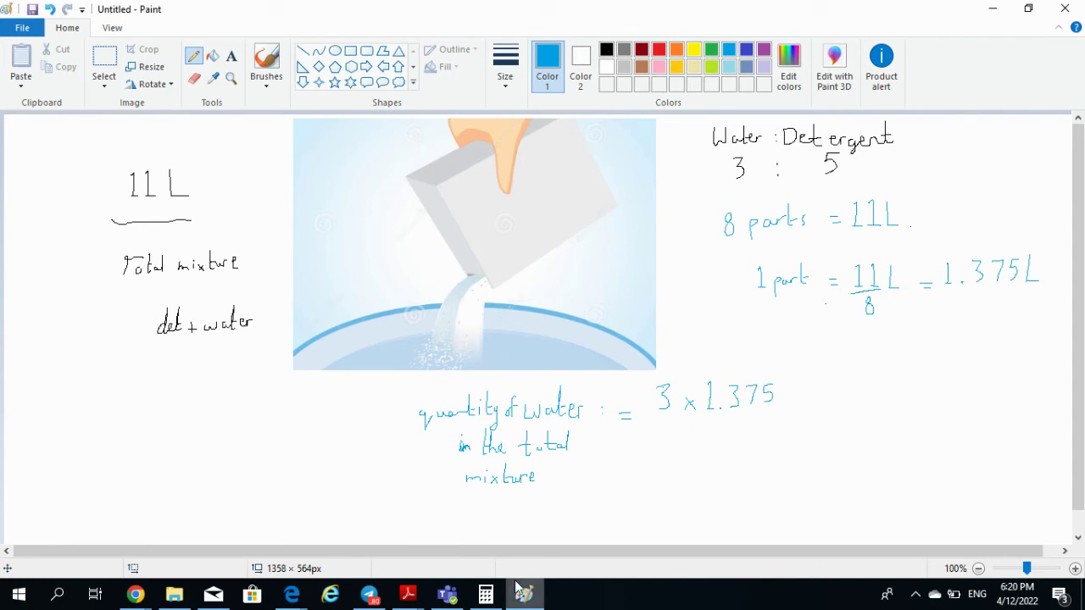
- Multiply 1.375 by 3 in Calculator to get 4.125, then minimise it
{"action": "left_click", "coordinate": [486, 595]}
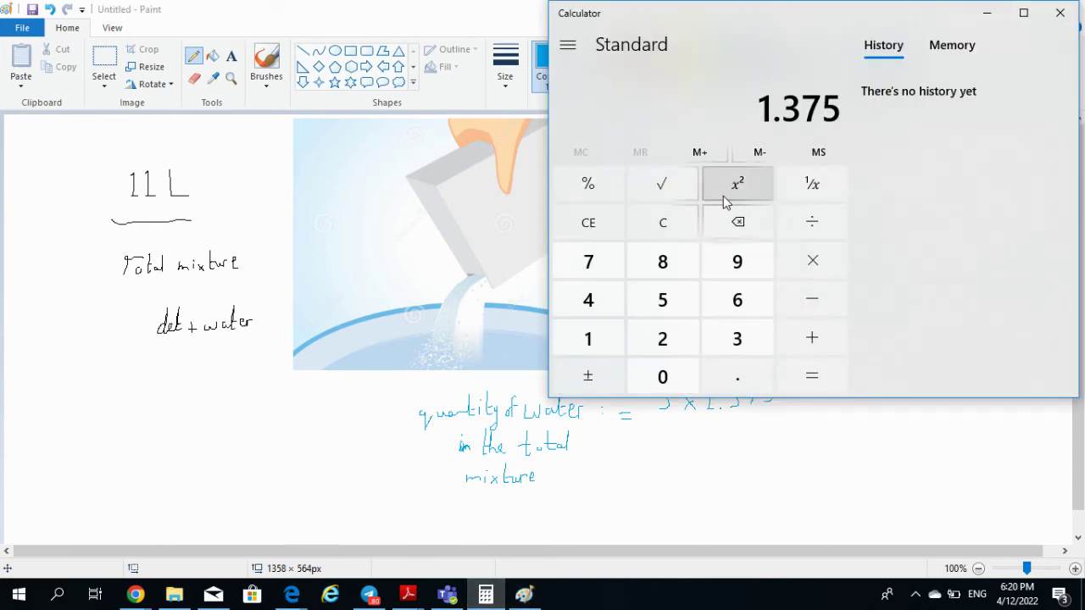
{"action": "left_click", "coordinate": [800, 261]}
{"action": "left_click", "coordinate": [741, 341]}
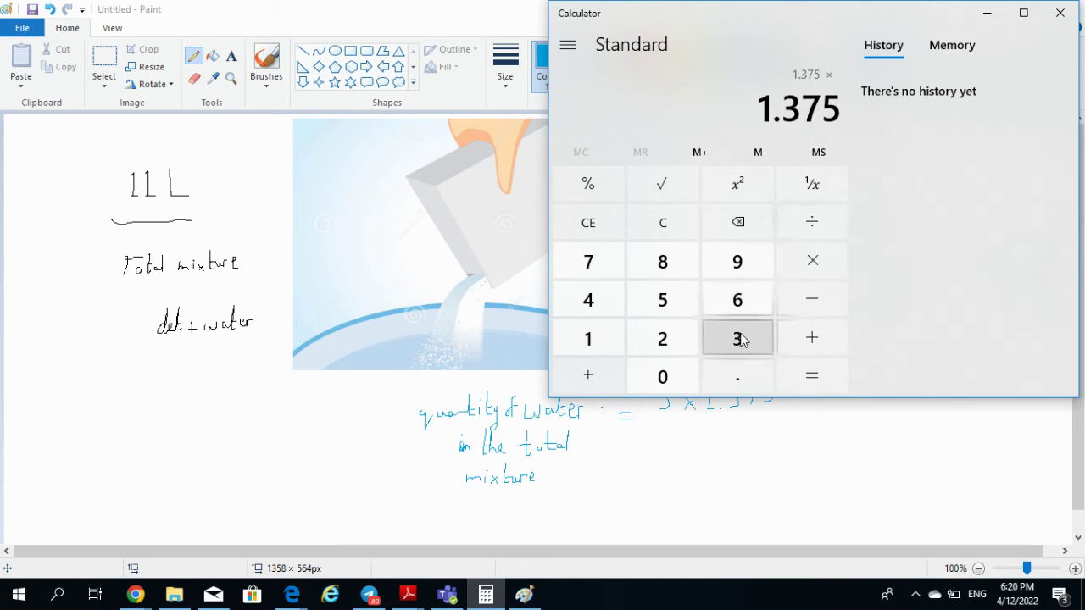
{"action": "left_click", "coordinate": [809, 376]}
{"action": "left_click", "coordinate": [985, 16]}
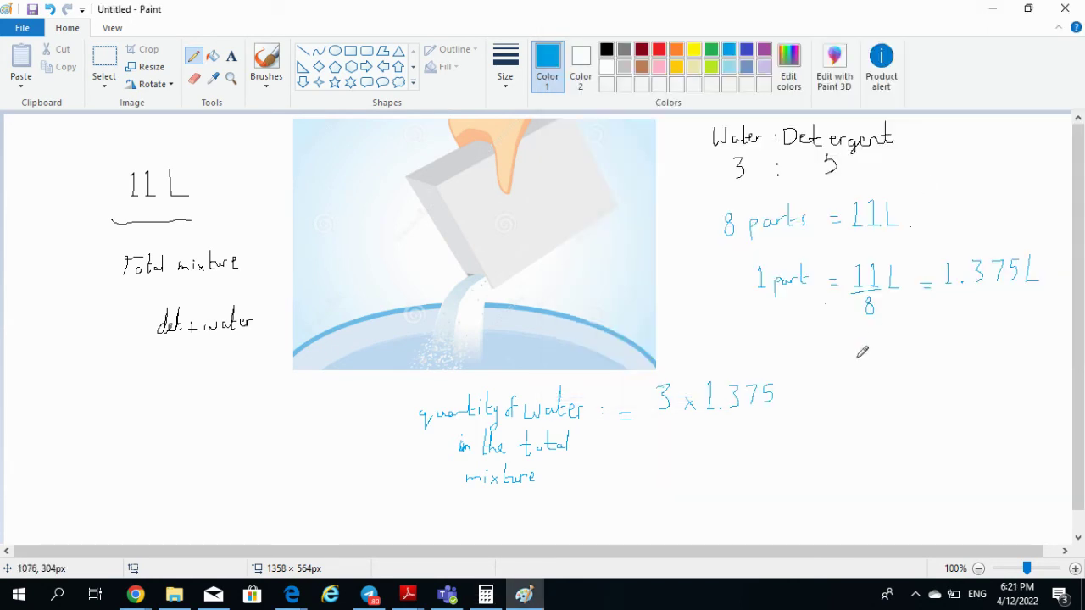
- End the water line with '= 4.125L'
{"action": "mouse_move", "coordinate": [797, 396]}
{"action": "left_mouse_down"}
{"action": "mouse_move", "coordinate": [843, 400]}
{"action": "mouse_move", "coordinate": [855, 380]}
{"action": "mouse_move", "coordinate": [861, 398]}
{"action": "mouse_move", "coordinate": [881, 375]}
{"action": "mouse_move", "coordinate": [890, 400]}
{"action": "left_mouse_up"}
{"action": "left_click", "coordinate": [843, 401]}
{"action": "left_click_drag", "start_coordinate": [890, 381], "coordinate": [923, 394]}
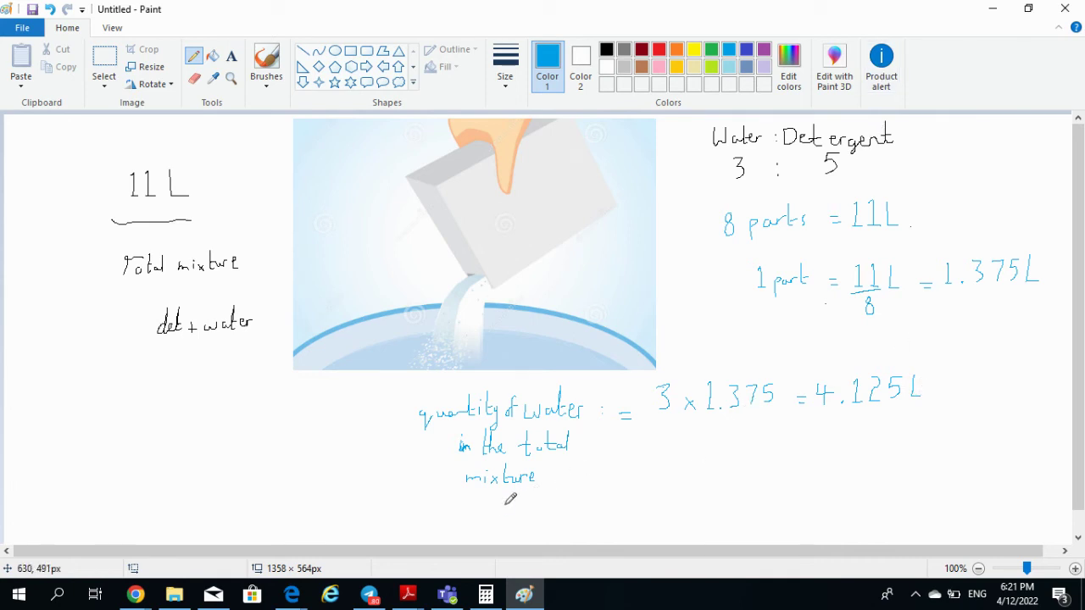
- Write the detergent line 'det = 5 x 1.375' below the water line
{"action": "left_click_drag", "start_coordinate": [498, 500], "coordinate": [500, 507]}
{"action": "mouse_move", "coordinate": [548, 508]}
{"action": "left_mouse_down"}
{"action": "mouse_move", "coordinate": [645, 501]}
{"action": "mouse_move", "coordinate": [645, 511]}
{"action": "mouse_move", "coordinate": [738, 495]}
{"action": "mouse_move", "coordinate": [729, 507]}
{"action": "mouse_move", "coordinate": [758, 505]}
{"action": "left_mouse_up"}
{"action": "left_click", "coordinate": [719, 506]}
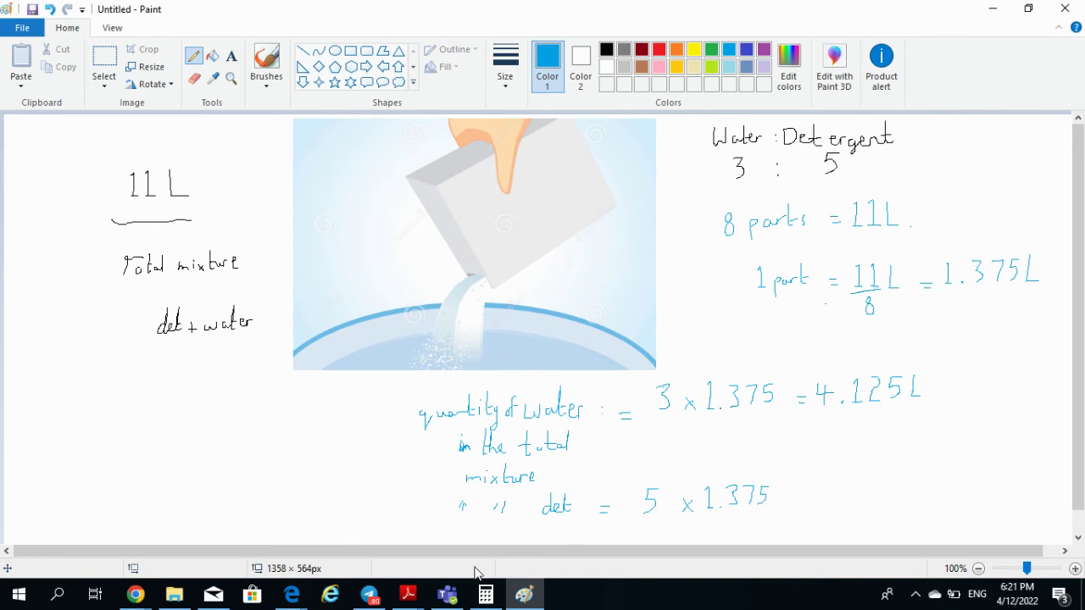
{"action": "left_click", "coordinate": [485, 595]}
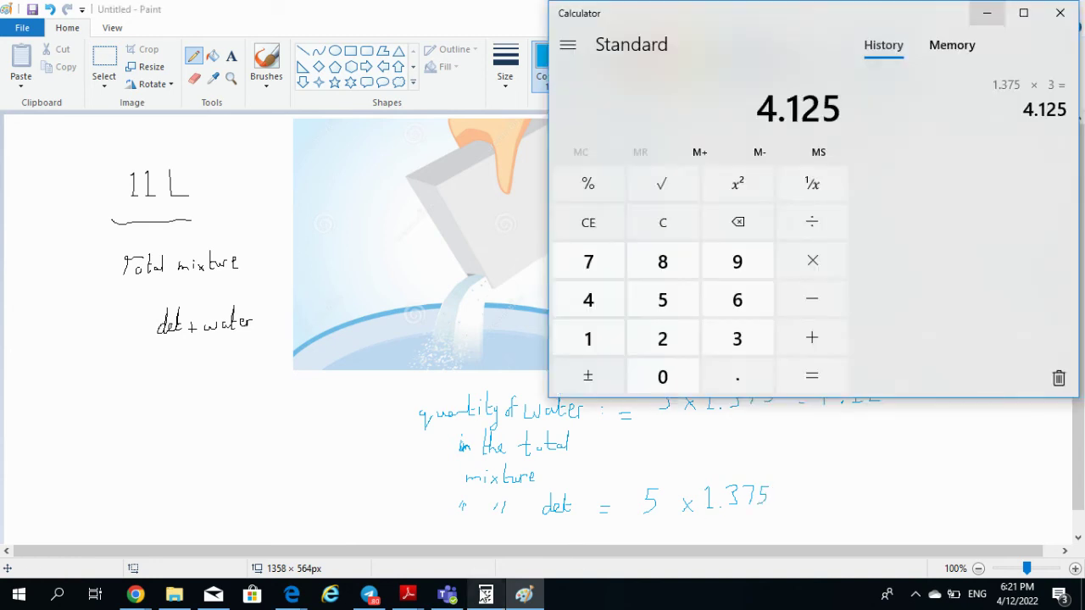
- Compute 5 × 1.375 = 6.875 in Calculator
{"action": "left_click", "coordinate": [615, 230]}
{"action": "left_click", "coordinate": [664, 303]}
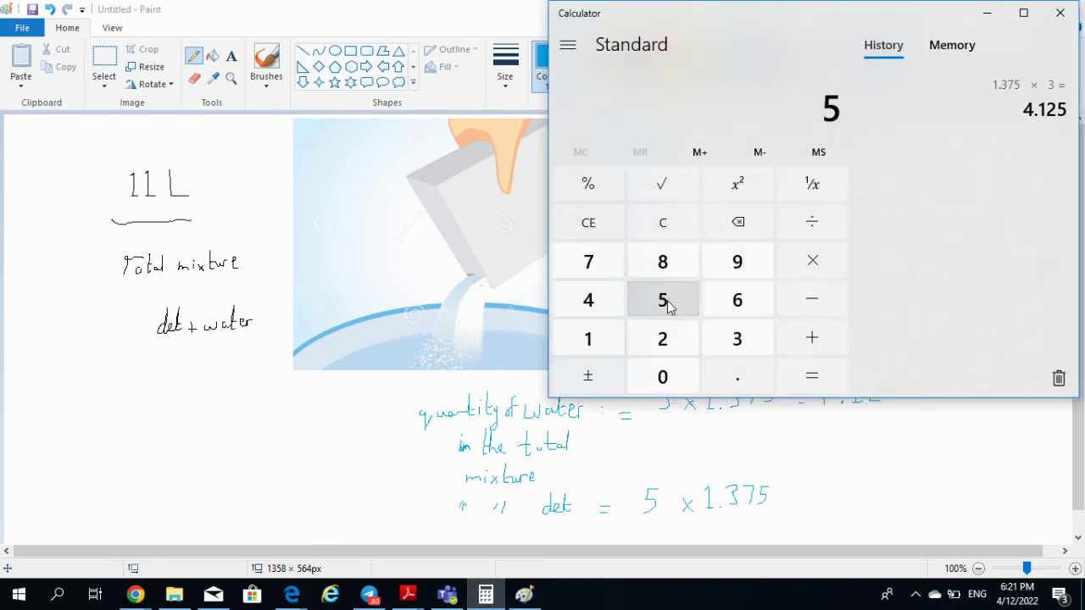
{"action": "left_click", "coordinate": [793, 263]}
{"action": "left_click", "coordinate": [588, 346]}
{"action": "left_click", "coordinate": [737, 375]}
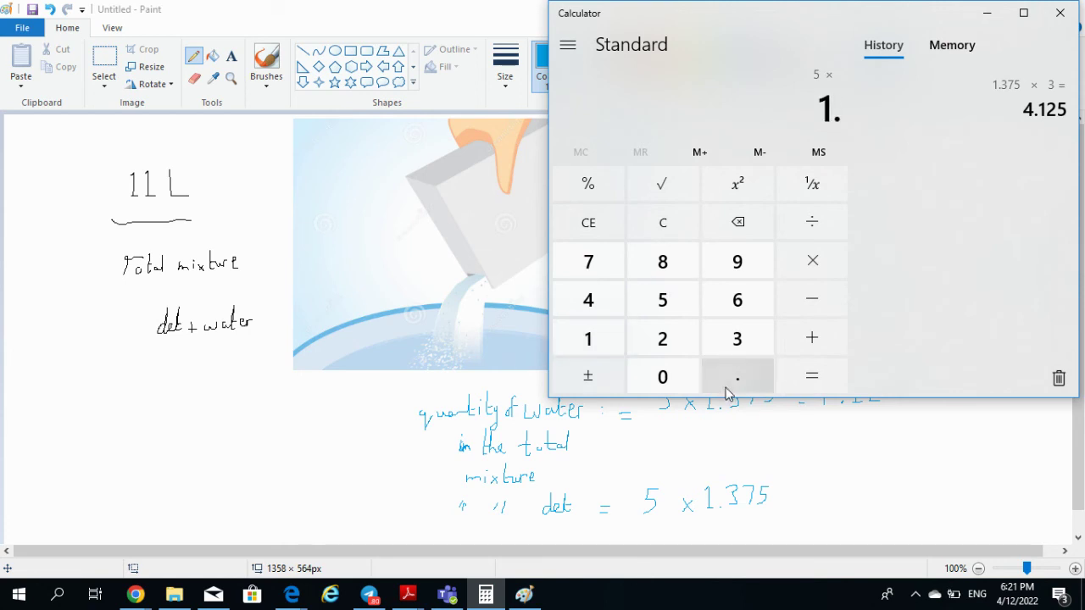
{"action": "left_click", "coordinate": [727, 352]}
{"action": "left_click", "coordinate": [605, 269]}
{"action": "left_click", "coordinate": [661, 307]}
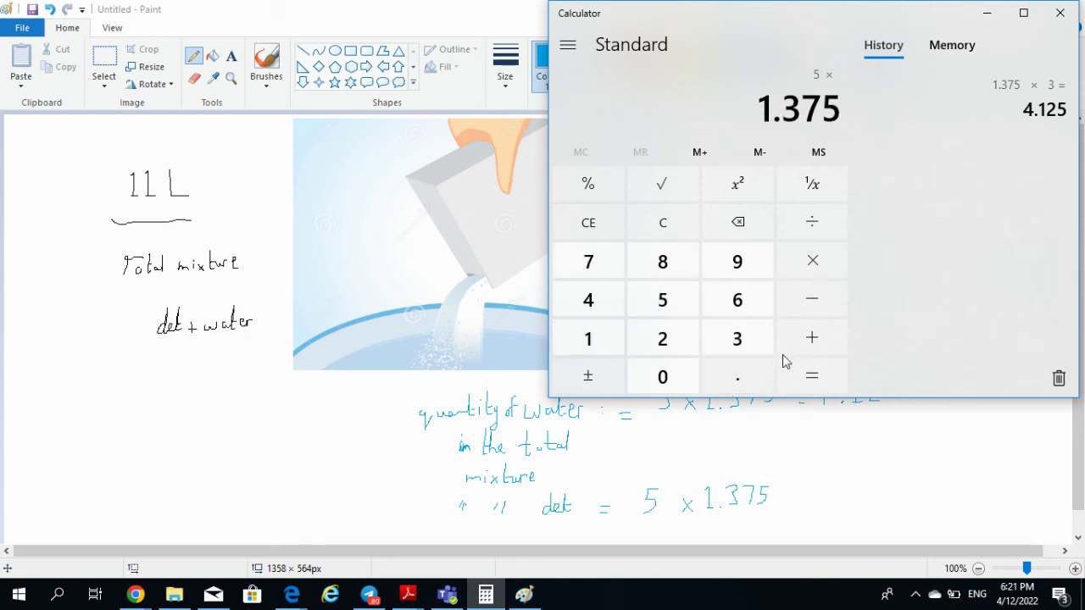
{"action": "left_click", "coordinate": [792, 373]}
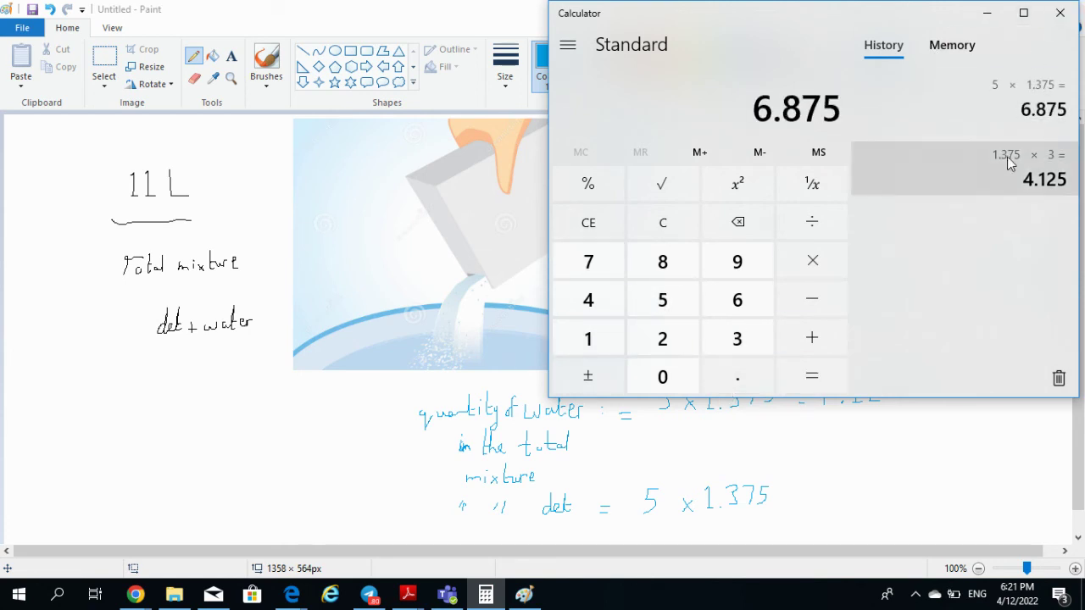
- Clear Calculator's history, minimise it, and start writing 6.875 after 5 x 1.375
{"action": "left_click", "coordinate": [1058, 378]}
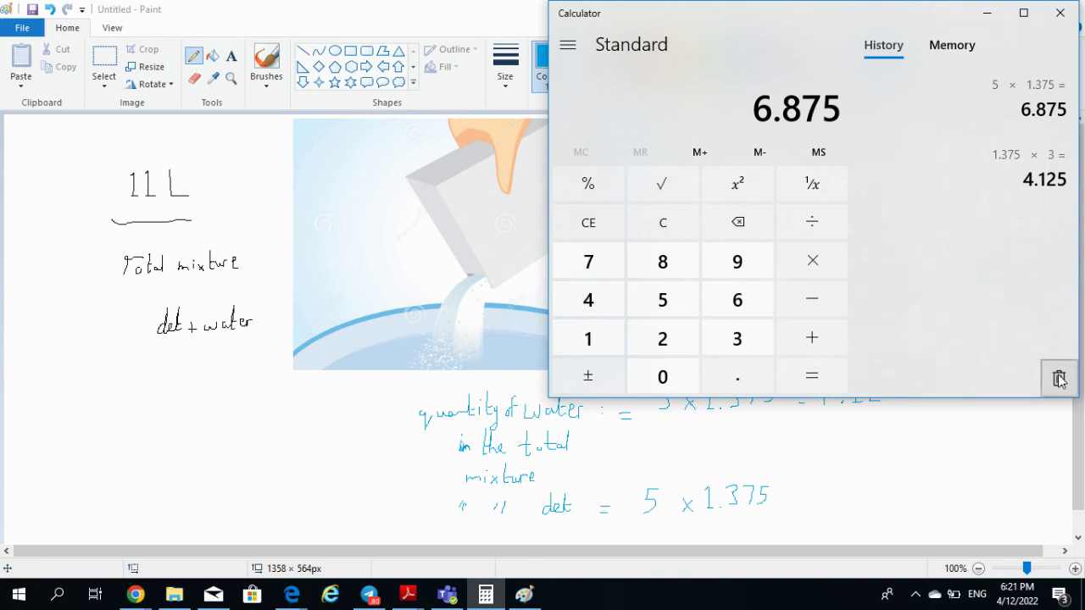
{"action": "left_click", "coordinate": [986, 13]}
{"action": "mouse_move", "coordinate": [787, 494]}
{"action": "left_mouse_down"}
{"action": "mouse_move", "coordinate": [818, 498]}
{"action": "mouse_move", "coordinate": [820, 487]}
{"action": "mouse_move", "coordinate": [828, 498]}
{"action": "mouse_move", "coordinate": [840, 487]}
{"action": "mouse_move", "coordinate": [840, 498]}
{"action": "mouse_move", "coordinate": [863, 483]}
{"action": "mouse_move", "coordinate": [858, 496]}
{"action": "mouse_move", "coordinate": [873, 475]}
{"action": "mouse_move", "coordinate": [871, 495]}
{"action": "mouse_move", "coordinate": [904, 498]}
{"action": "left_mouse_up"}
{"action": "left_click", "coordinate": [828, 500]}
- Finish '6.875L' and add the check 4.125L + 6.875L = 11L
{"action": "left_click", "coordinate": [829, 499]}
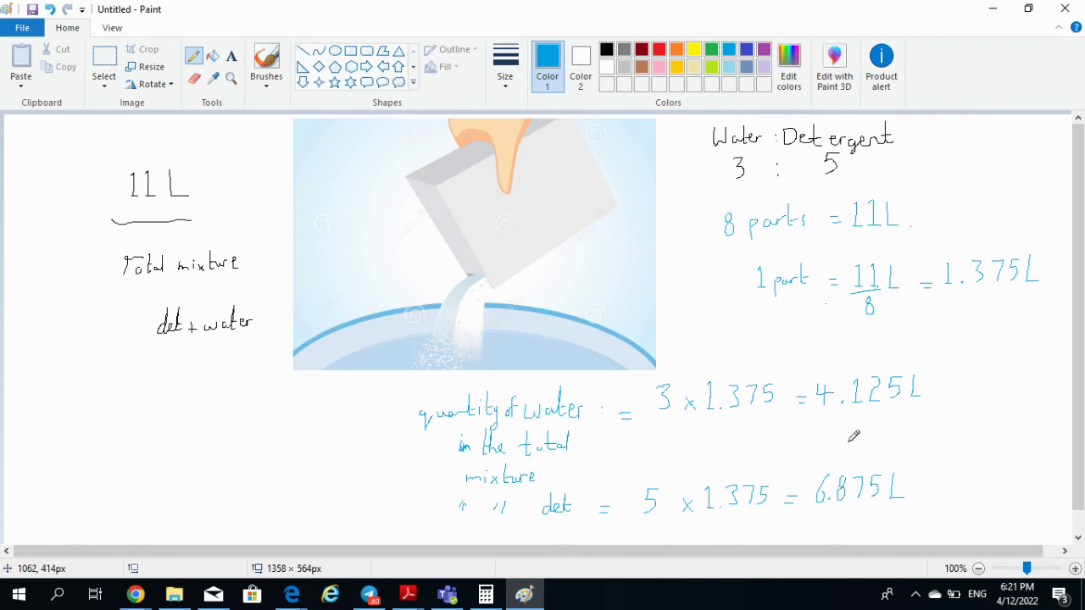
{"action": "mouse_move", "coordinate": [848, 428]}
{"action": "left_mouse_down"}
{"action": "mouse_move", "coordinate": [848, 443]}
{"action": "mouse_move", "coordinate": [854, 435]}
{"action": "left_mouse_up"}
{"action": "mouse_move", "coordinate": [926, 428]}
{"action": "left_mouse_down"}
{"action": "mouse_move", "coordinate": [941, 438]}
{"action": "mouse_move", "coordinate": [964, 424]}
{"action": "mouse_move", "coordinate": [961, 434]}
{"action": "mouse_move", "coordinate": [1005, 433]}
{"action": "left_mouse_up"}
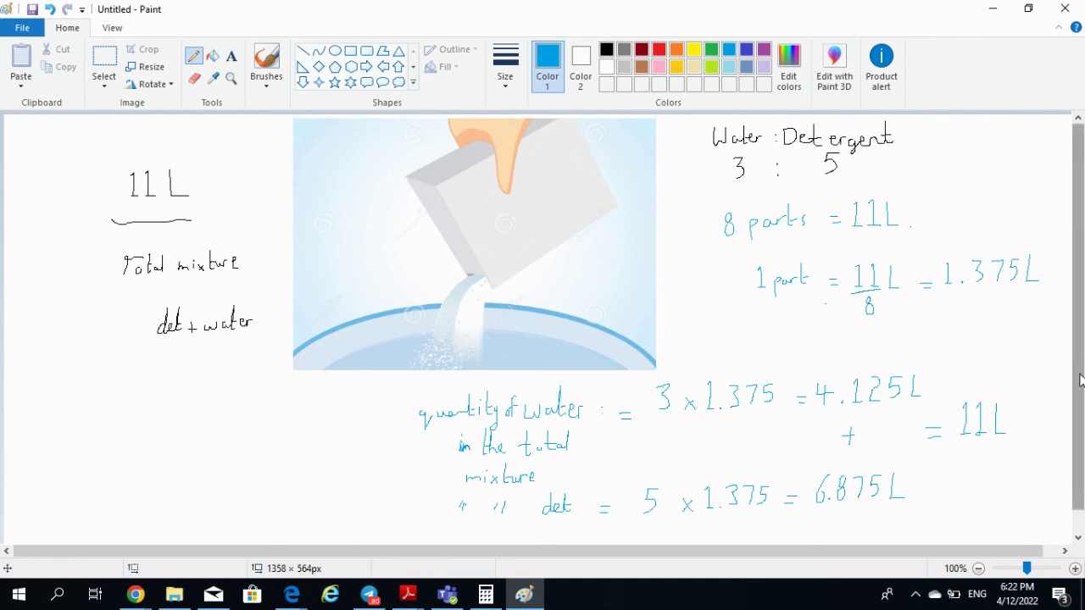
{"action": "scroll", "coordinate": [1079, 380], "scroll_direction": "down", "scroll_amount": 1}
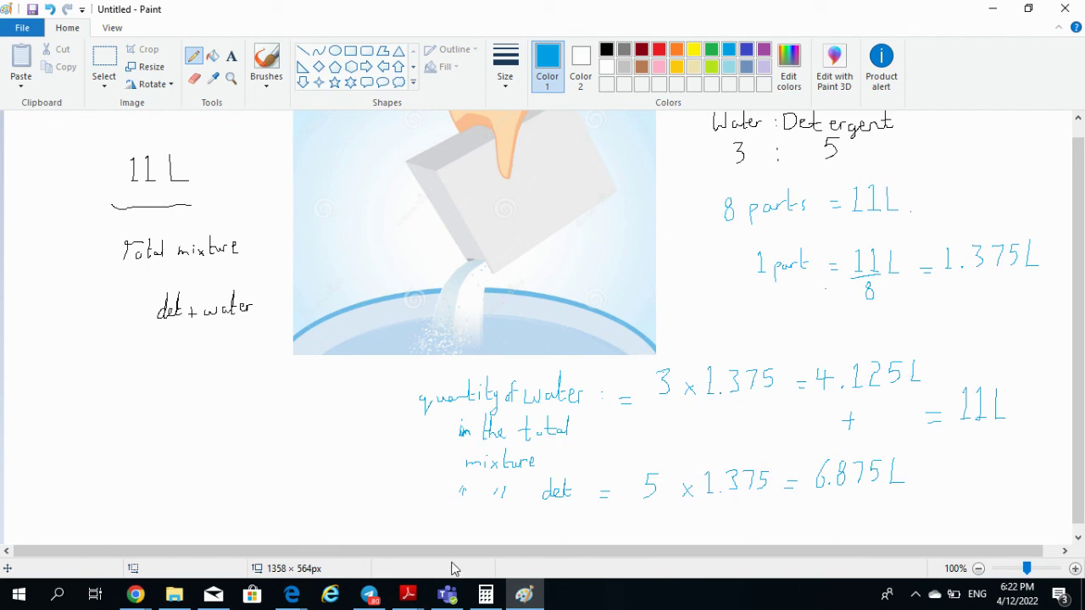
{"action": "mouse_move", "coordinate": [127, 595]}
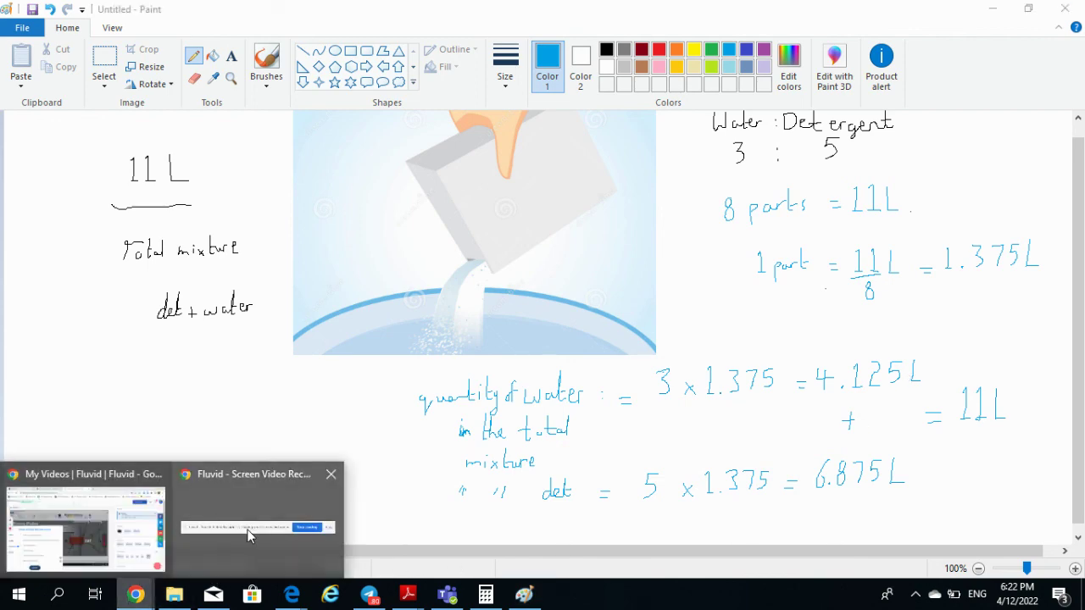